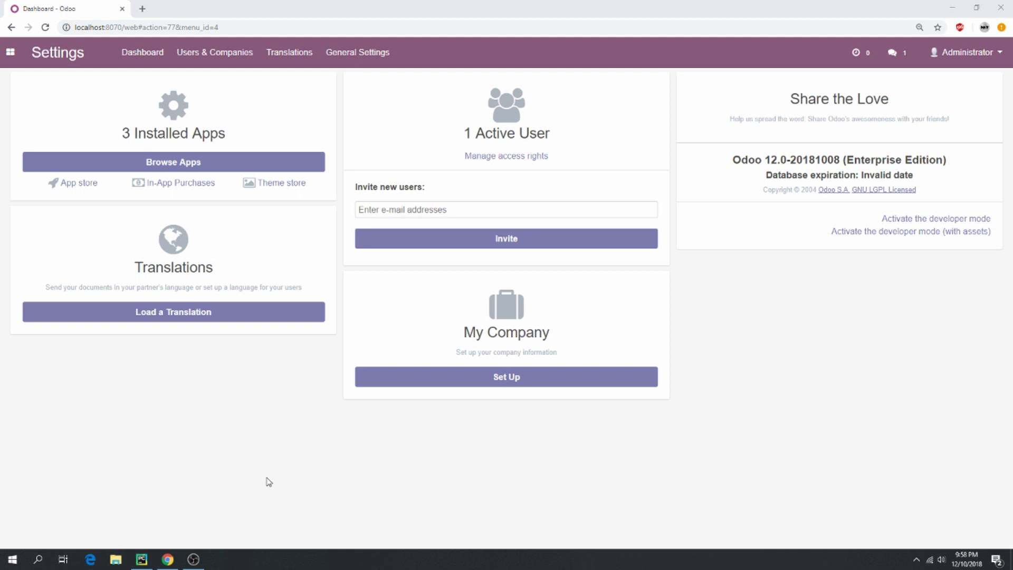
# Step: Open Invoicing's Customers > Products list with ASUS ROG, DELL RS 2018 and HP 2018
pyautogui.click(10, 53)
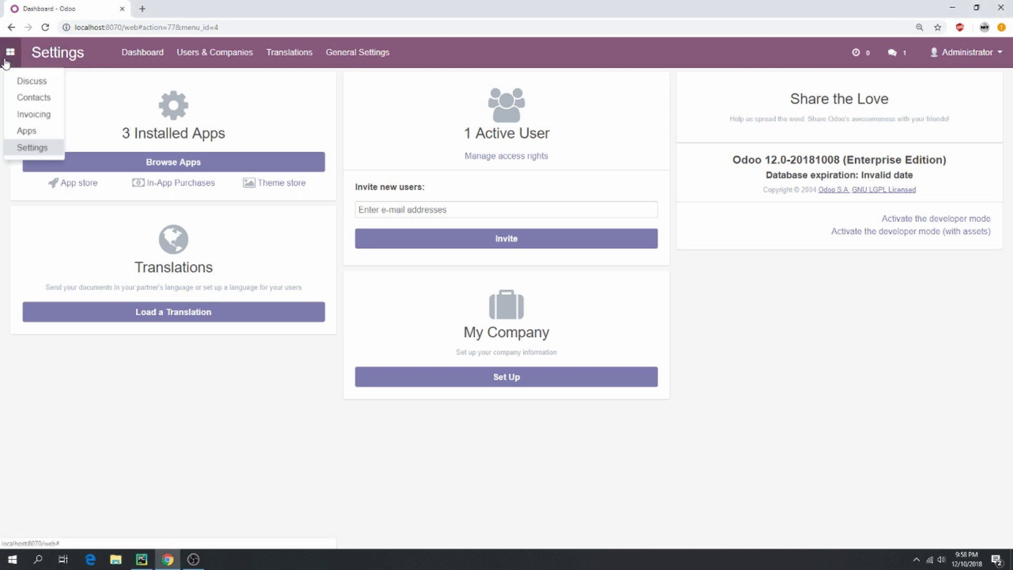
pyautogui.click(43, 115)
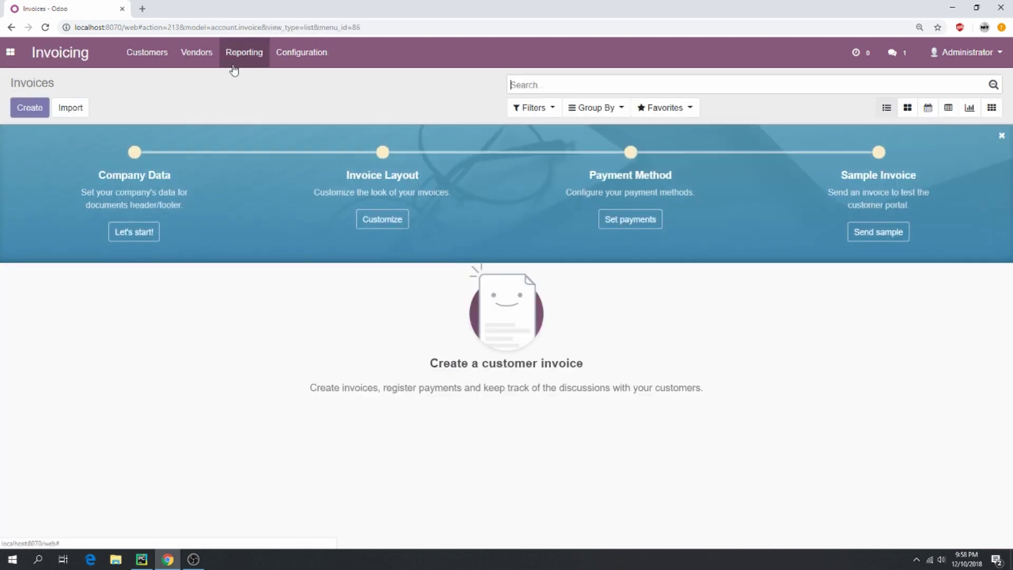
pyautogui.click(200, 56)
pyautogui.moveTo(147, 52)
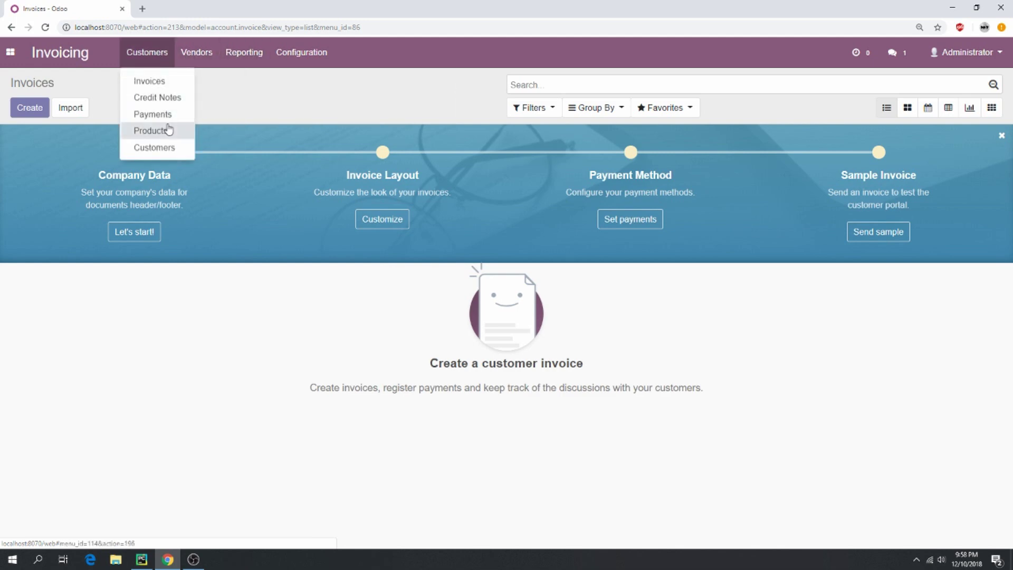
pyautogui.click(163, 131)
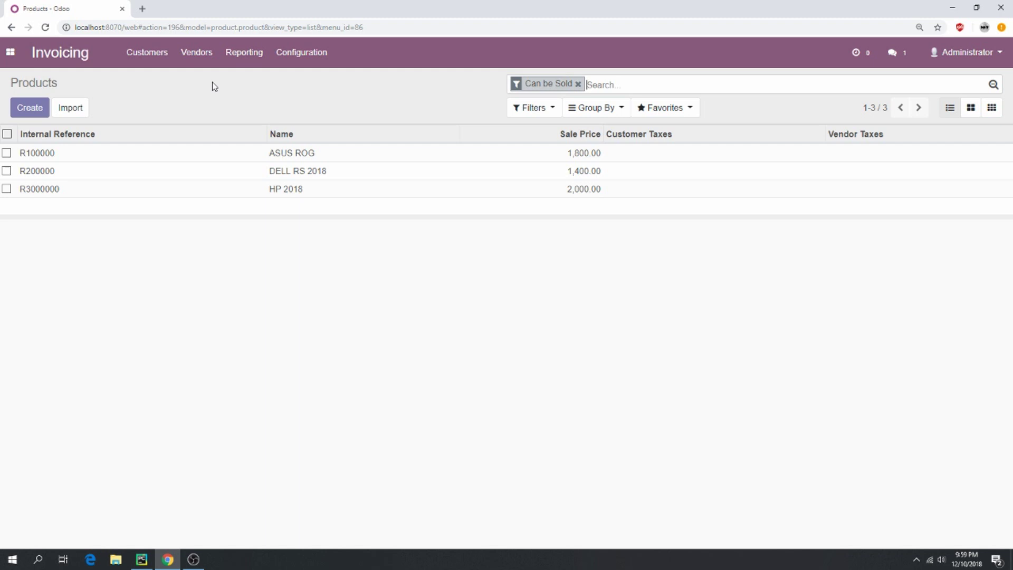
# Step: Go to localhost:8070/web/database/manager and download a zip backup of mtsoftware
pyautogui.click(127, 26)
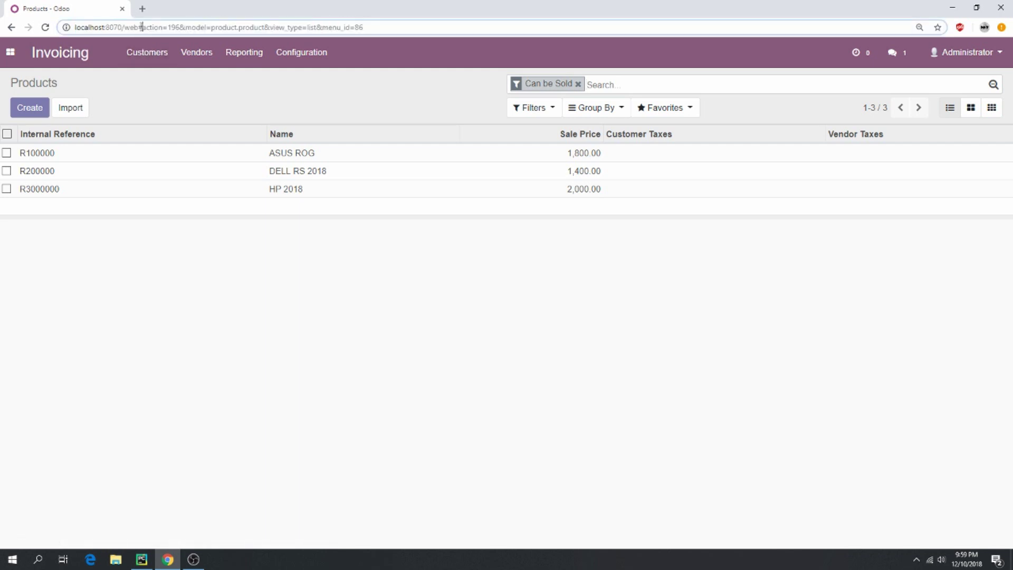
pyautogui.moveTo(144, 27); pyautogui.dragTo(402, 19)
pyautogui.press('BackSpace')
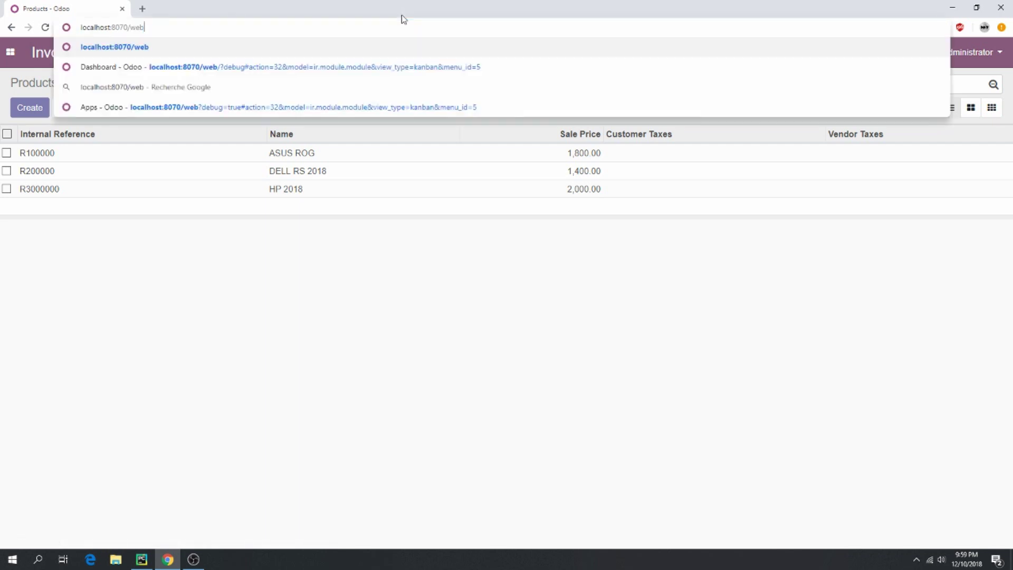
pyautogui.write('/database/')
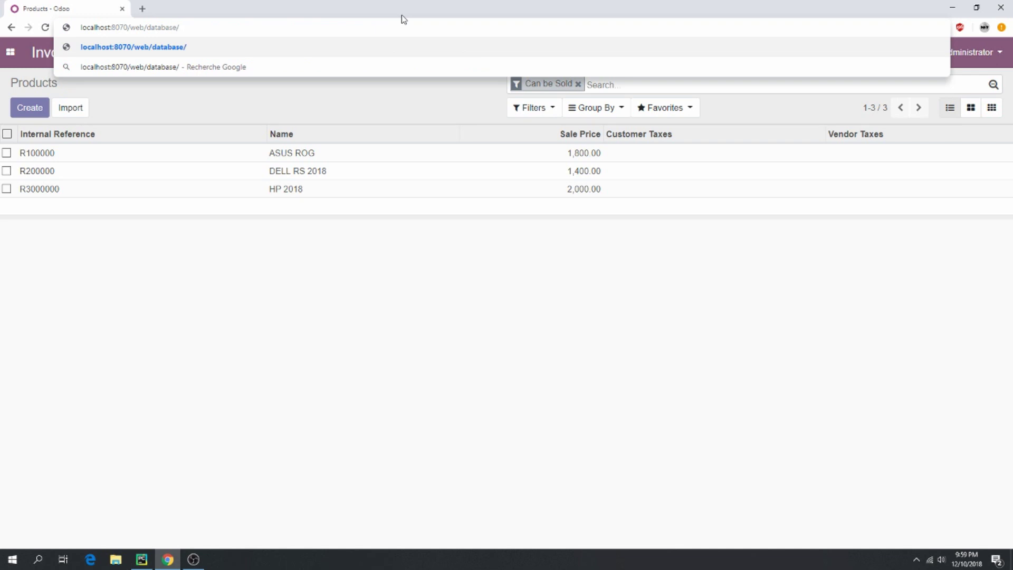
pyautogui.write('manager')
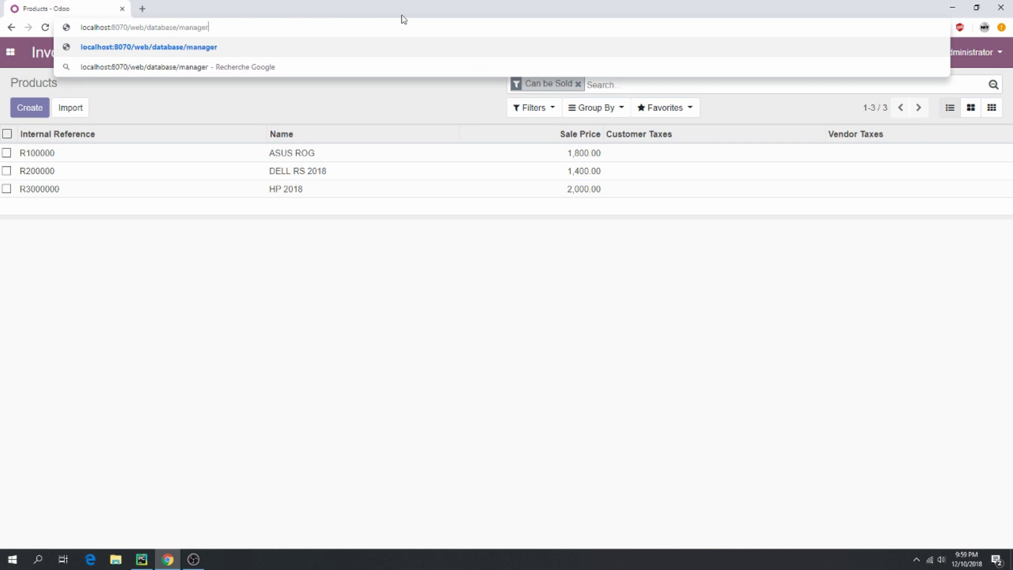
pyautogui.press('Return')
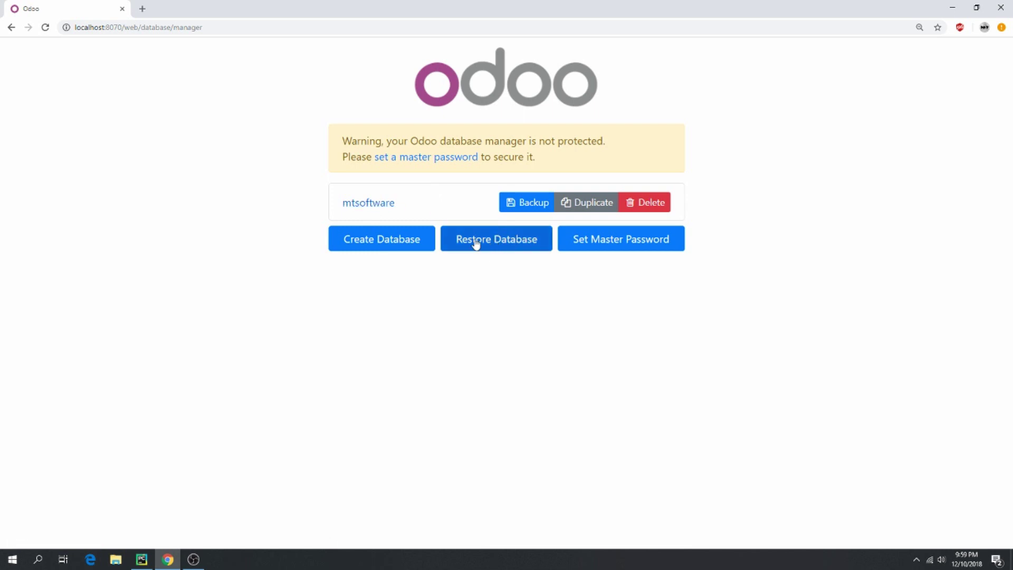
pyautogui.click(534, 205)
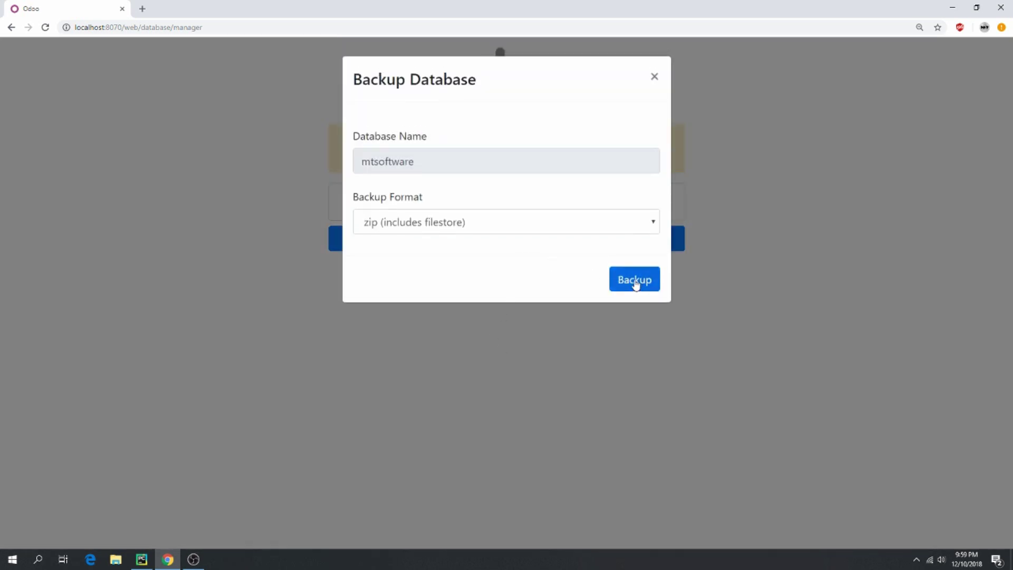
pyautogui.click(637, 284)
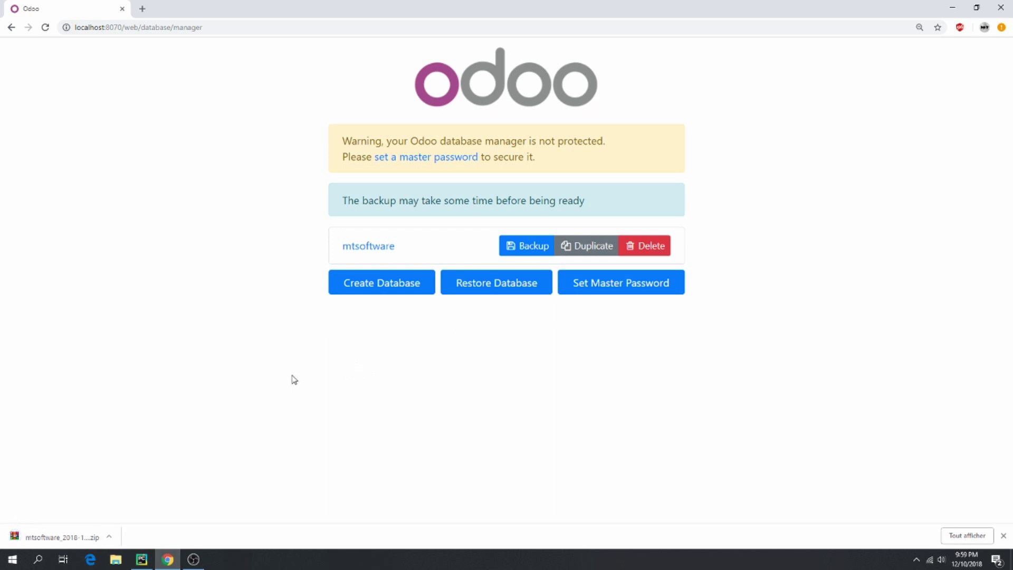
# Step: Dismiss the backup download options, then delete the mtsoftware database and confirm
pyautogui.click(110, 537)
pyautogui.click(608, 400)
pyautogui.click(659, 253)
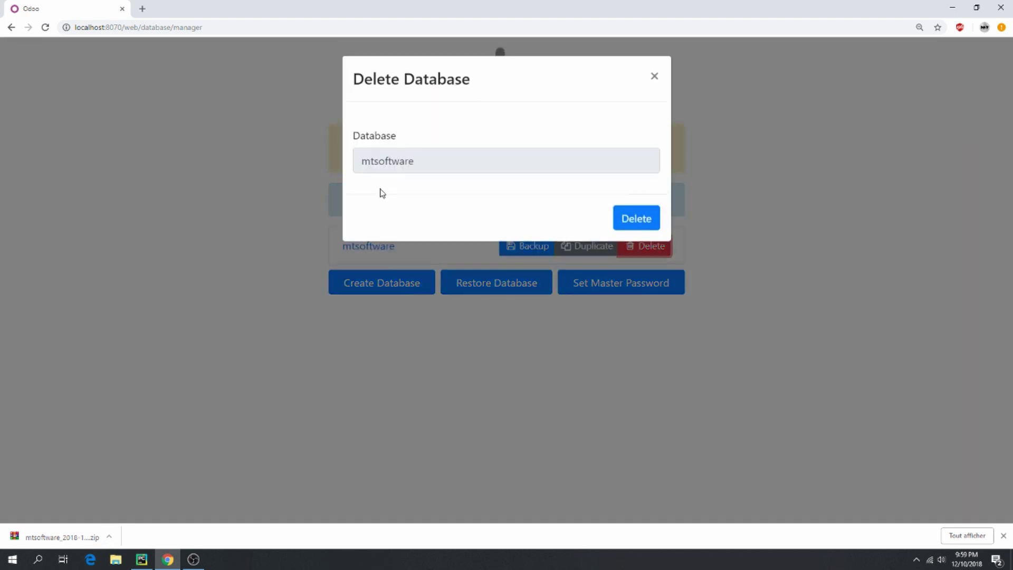
pyautogui.click(616, 224)
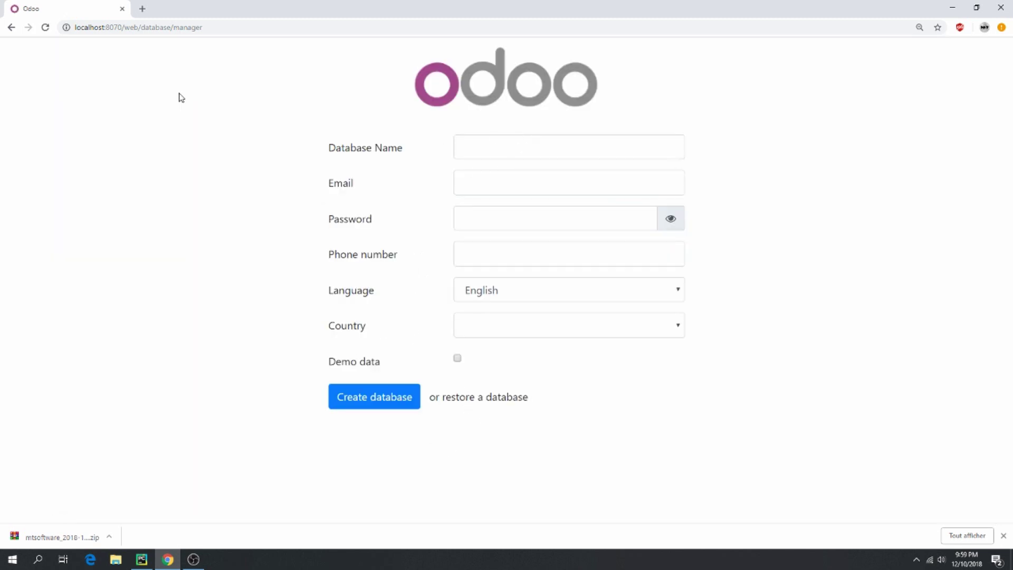
# Step: Open the restore form and attach the mtsoftware zip backup from Téléchargements
pyautogui.click(229, 25)
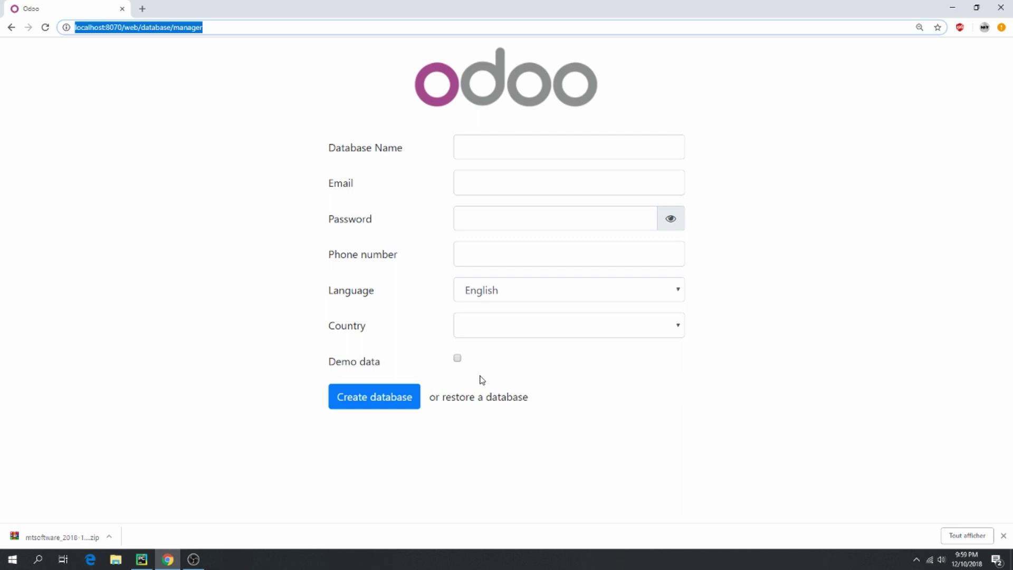
pyautogui.click(479, 398)
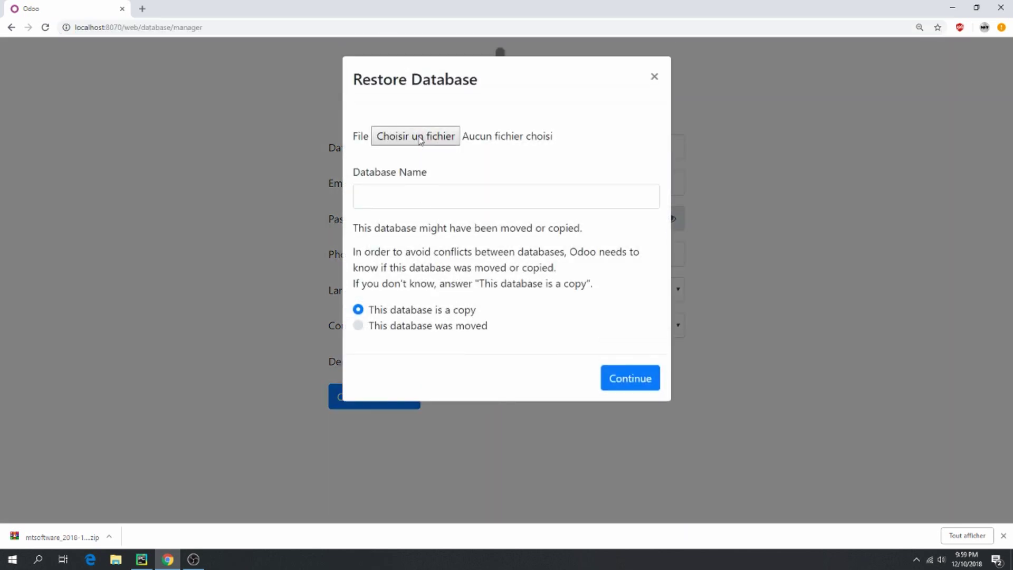
pyautogui.click(419, 138)
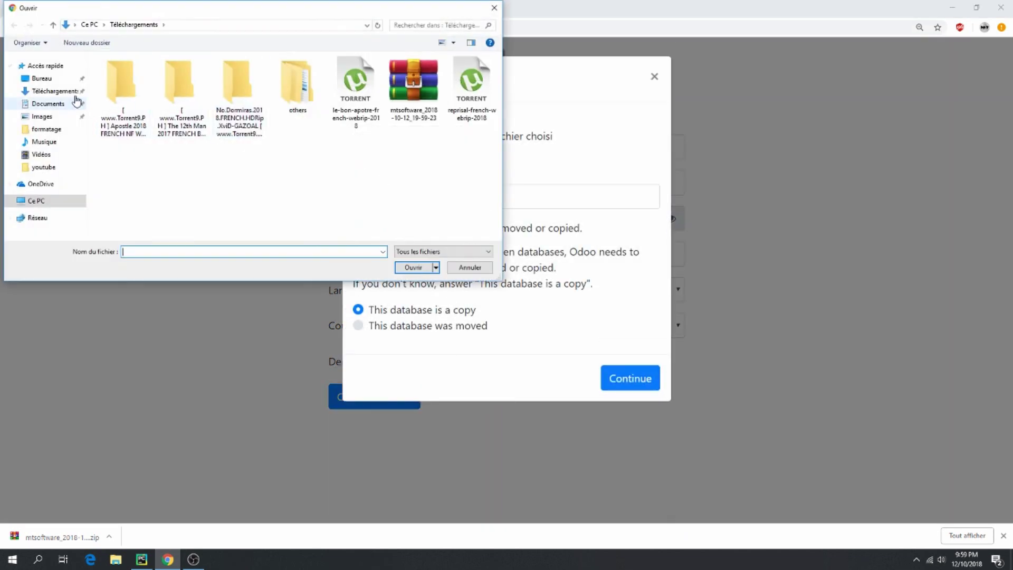
pyautogui.click(52, 91)
pyautogui.doubleClick(414, 83)
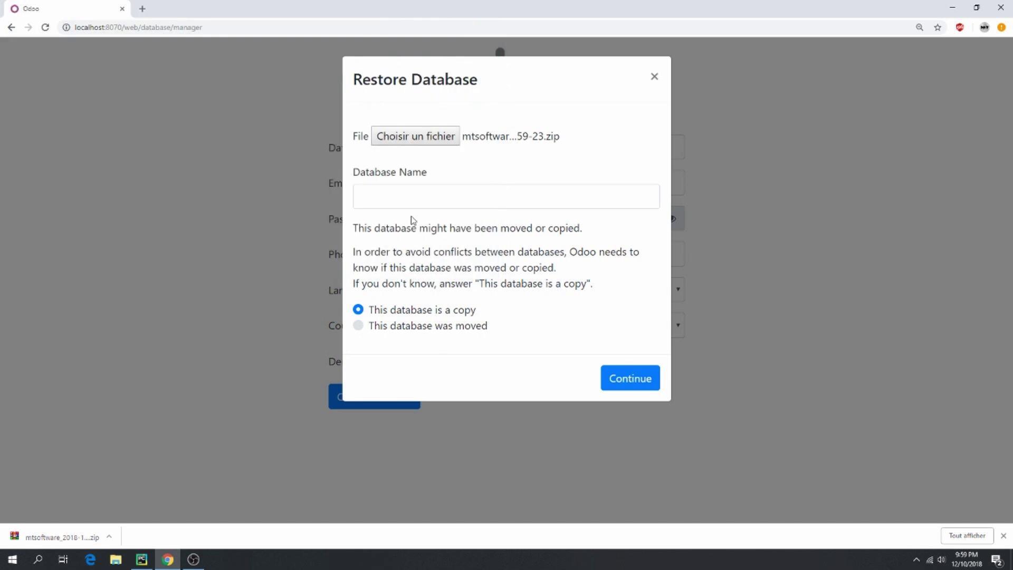
# Step: Start entering myDatabaseRestore as the restored database name, correcting the letter case
pyautogui.click(389, 201)
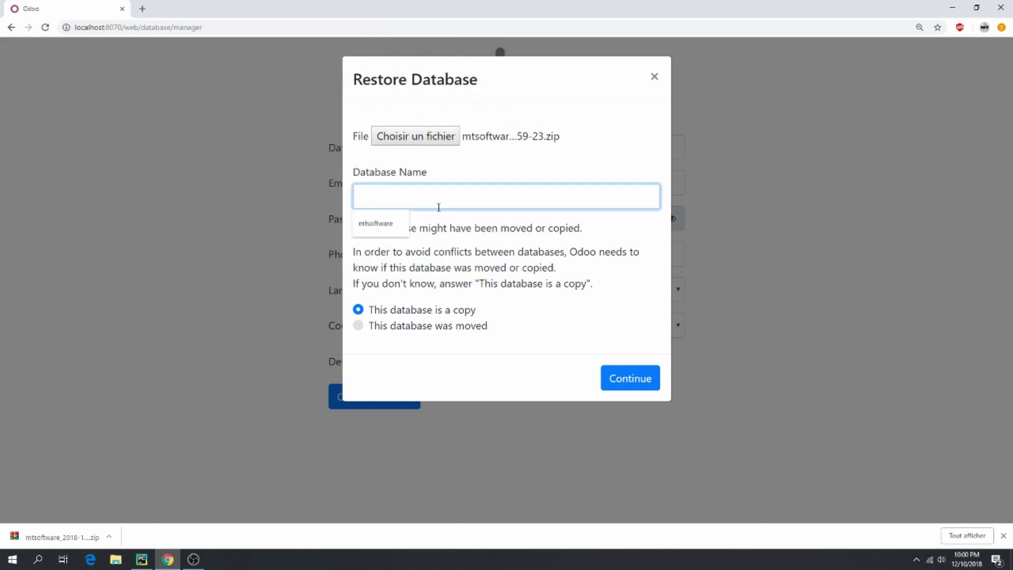
pyautogui.write('MY')
pyautogui.press('BackSpace')
pyautogui.write('y')
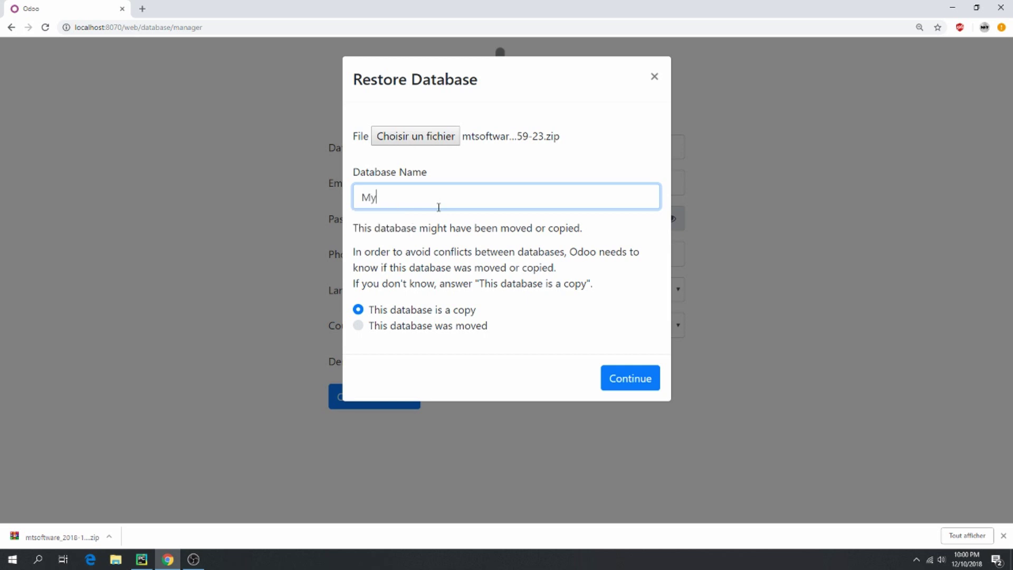
pyautogui.write('_D')
pyautogui.press('BackSpace')
pyautogui.press('BackSpace')
pyautogui.press('BackSpace')
pyautogui.press('BackSpace')
pyautogui.write('myData')
pyautogui.write('baseRe')
pyautogui.write('store')
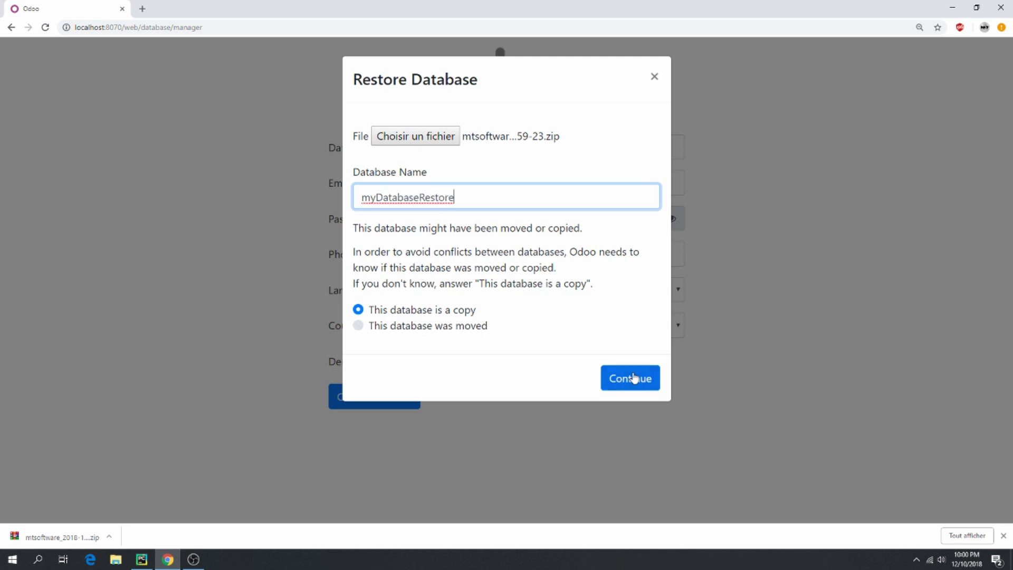
# Step: Confirm the restore with Continue and wait for myDatabaseRestore to appear in the list
pyautogui.click(635, 379)
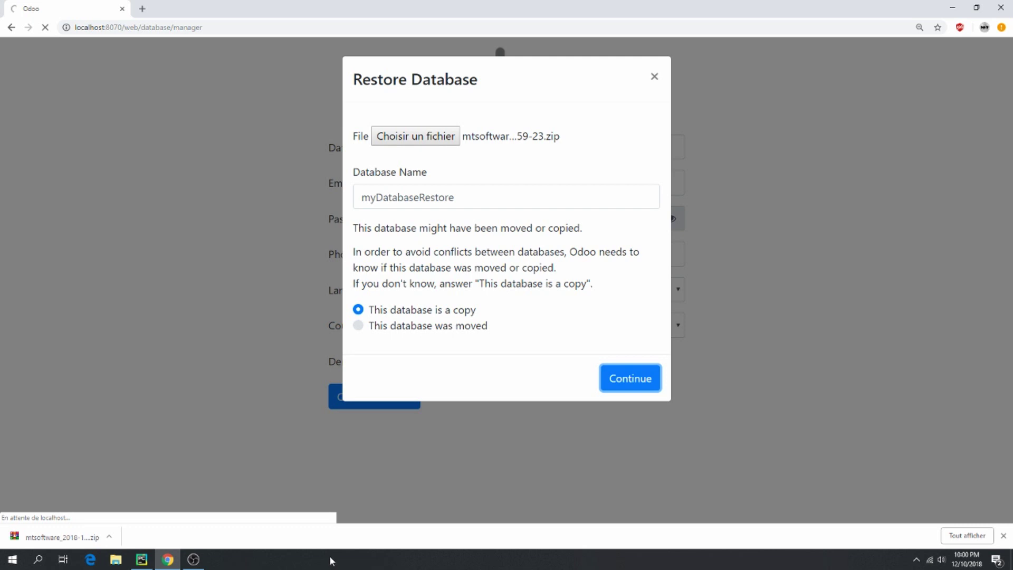
pyautogui.click(332, 560)
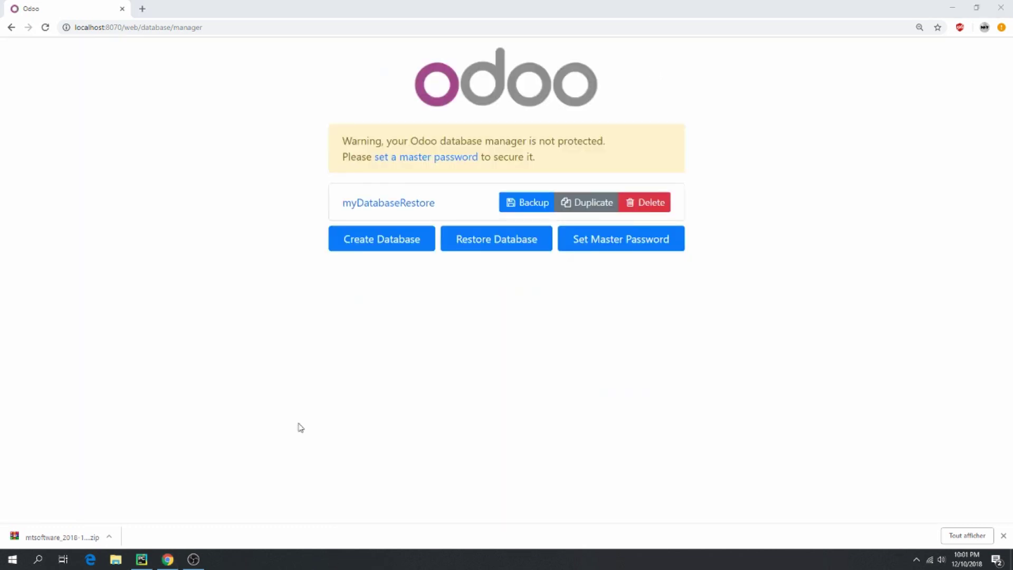
# Step: Open myDatabaseRestore, then go to Invoicing's Vendors > Products page
pyautogui.click(382, 207)
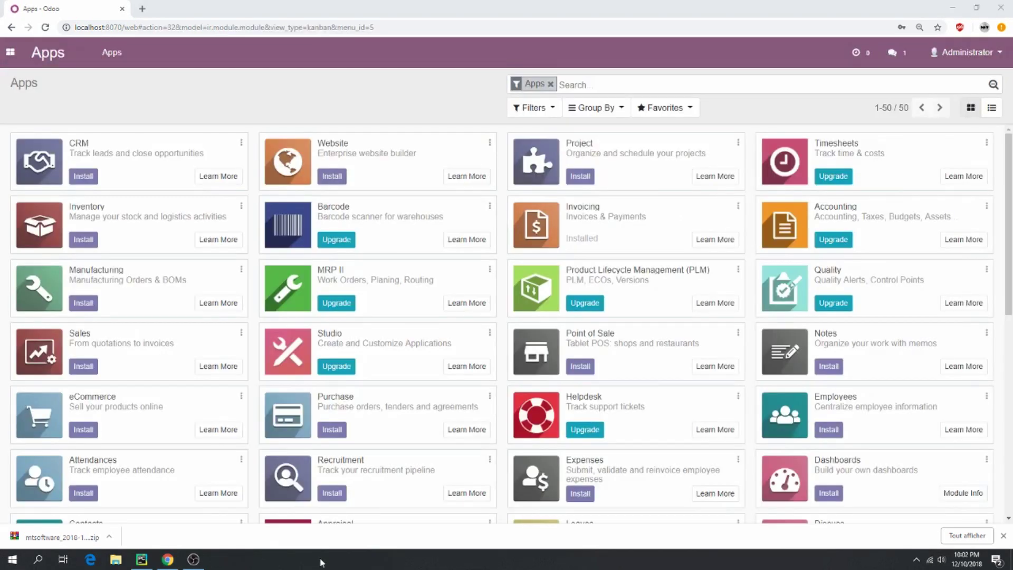
pyautogui.click(10, 52)
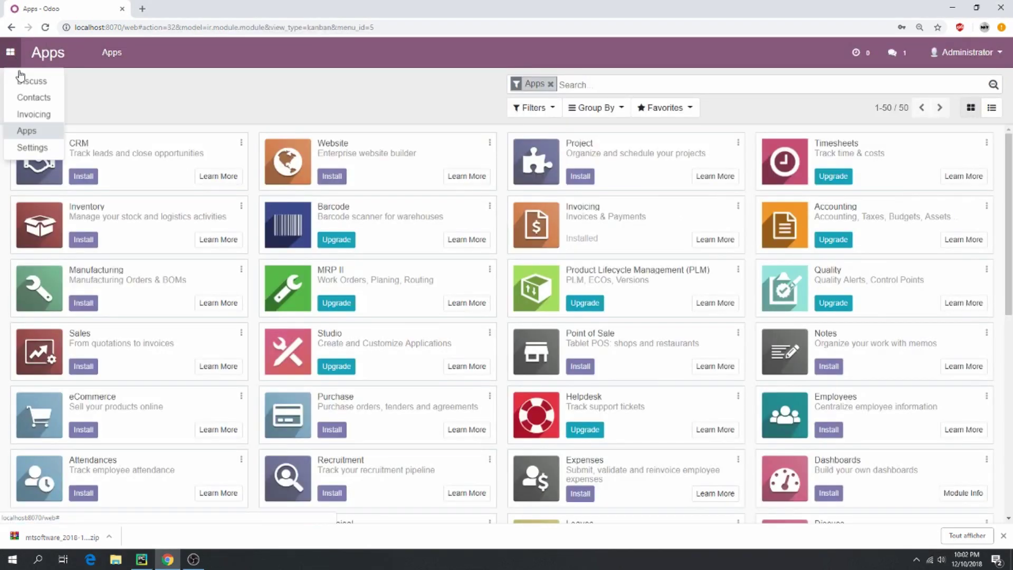
pyautogui.click(43, 117)
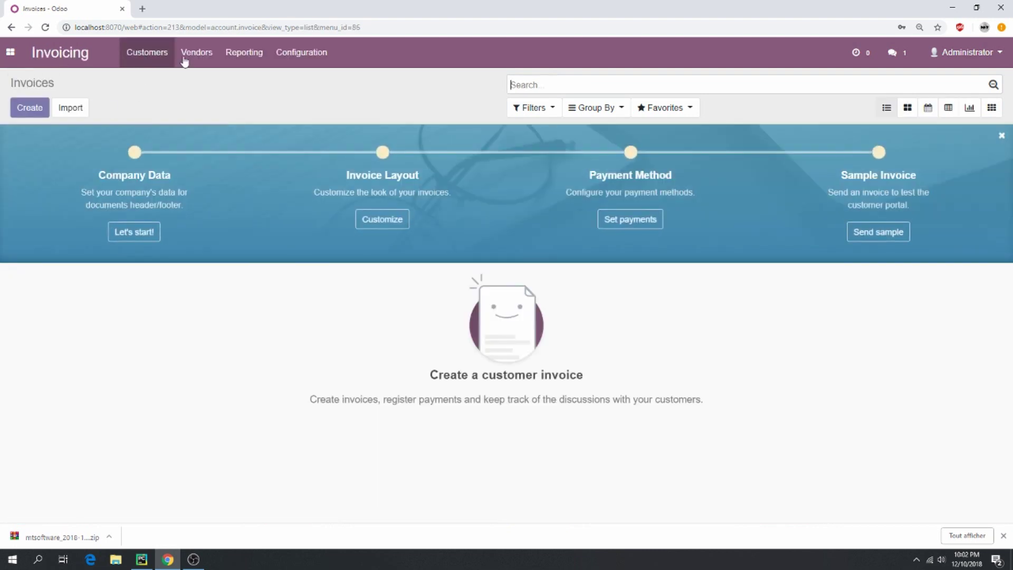
pyautogui.click(195, 52)
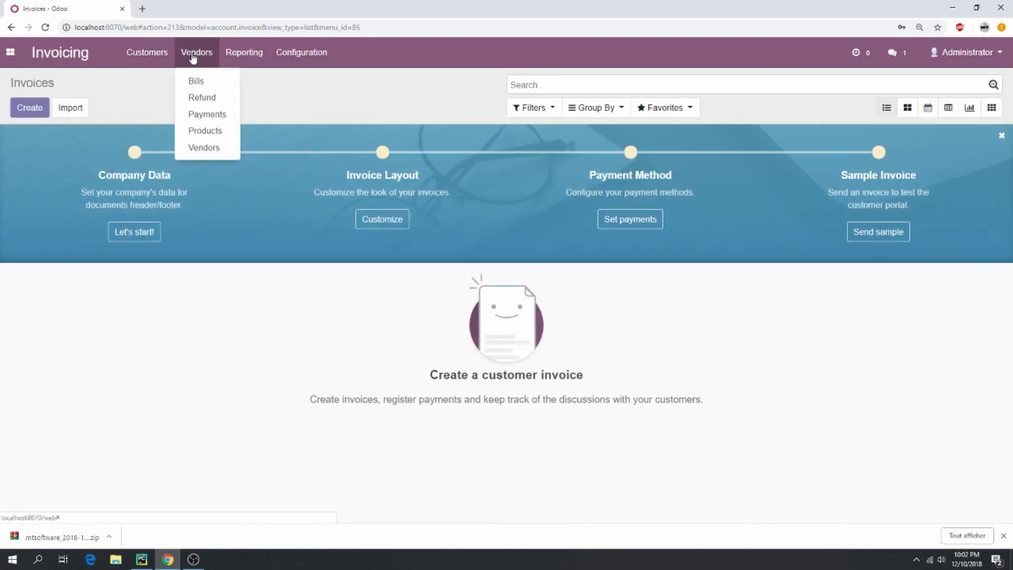
pyautogui.click(204, 131)
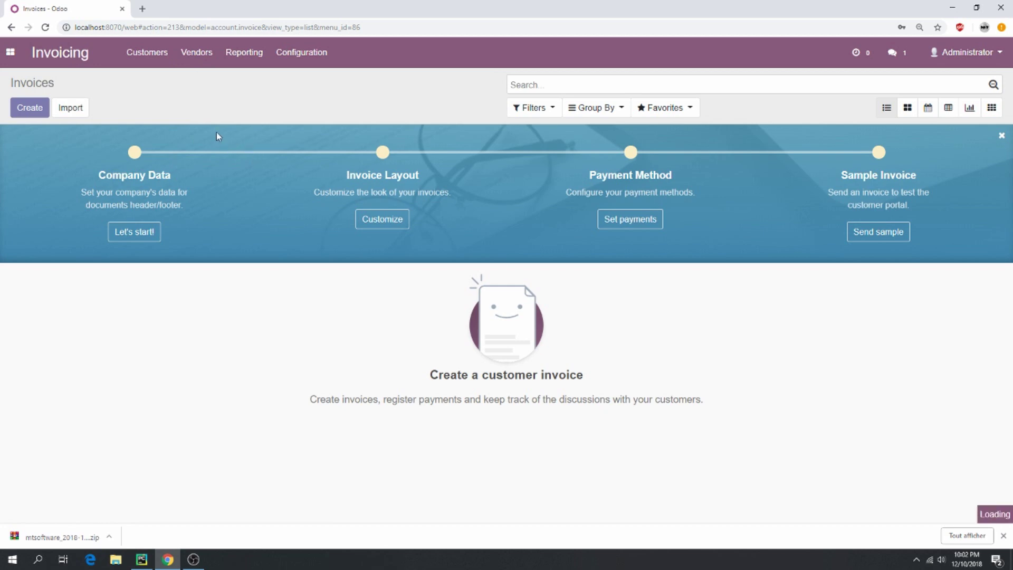